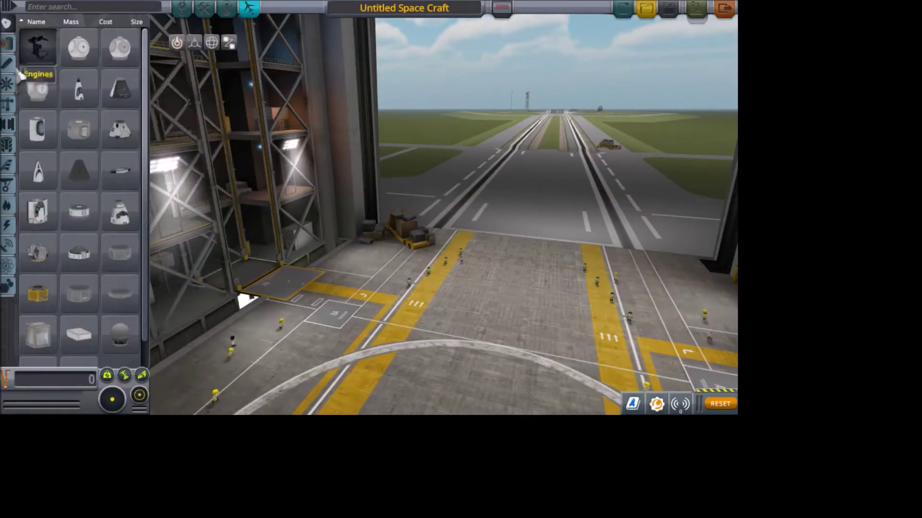
Step: Place a 5 m wide, 2 m tall fuel tank as the craft's first part and display the engineer's report
left_click(7, 63)
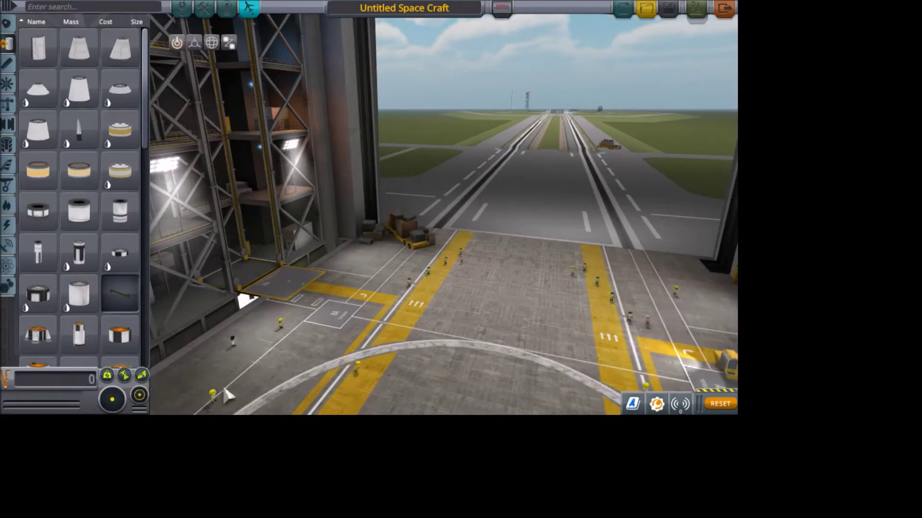
scroll(125, 312, "down", 3)
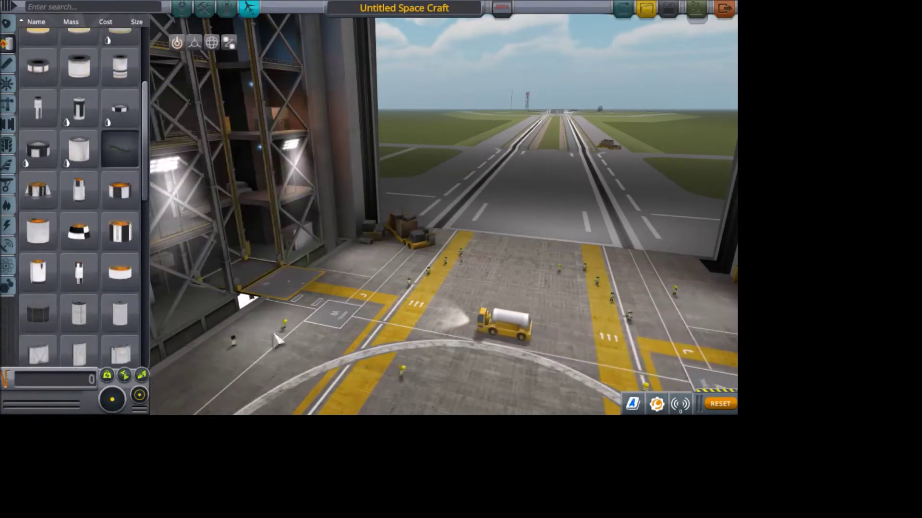
left_click(130, 352)
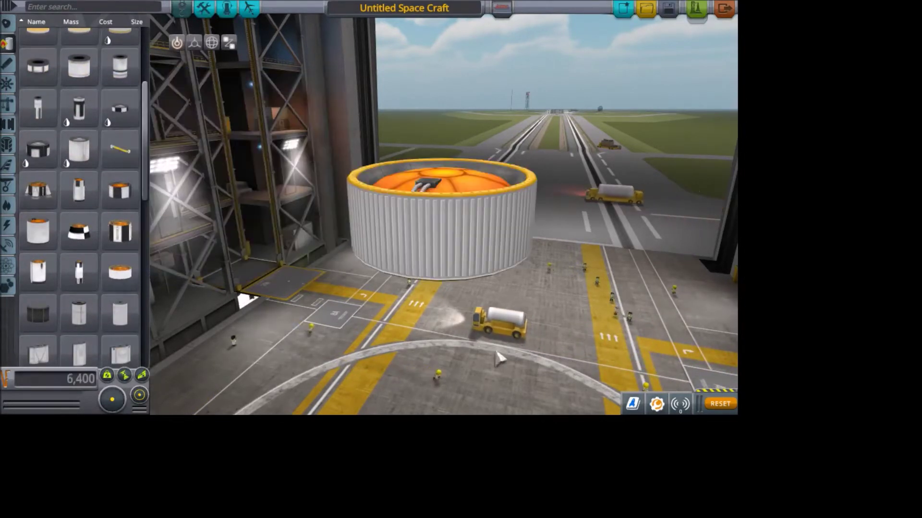
left_click(633, 404)
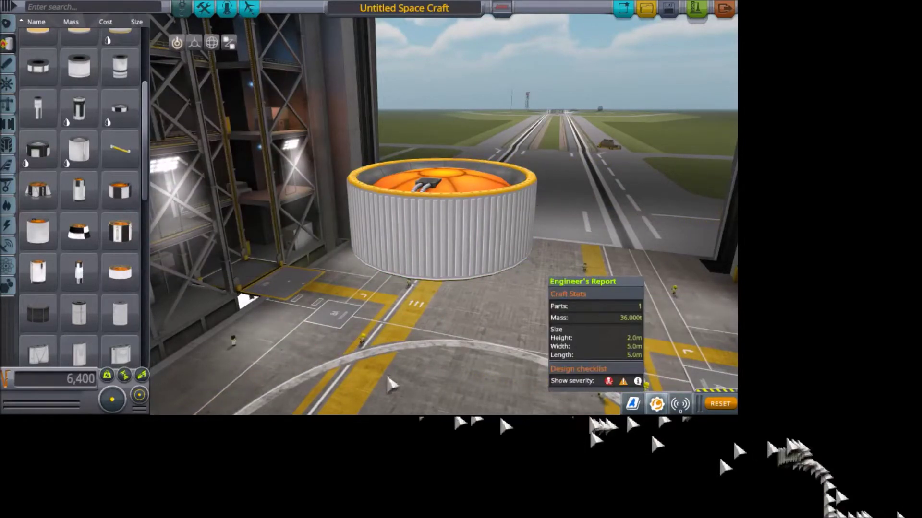
Step: Attach an AE-FF5 Airstream Protective Shell (5m) on top of the fuel tank
left_click(7, 125)
left_click(7, 144)
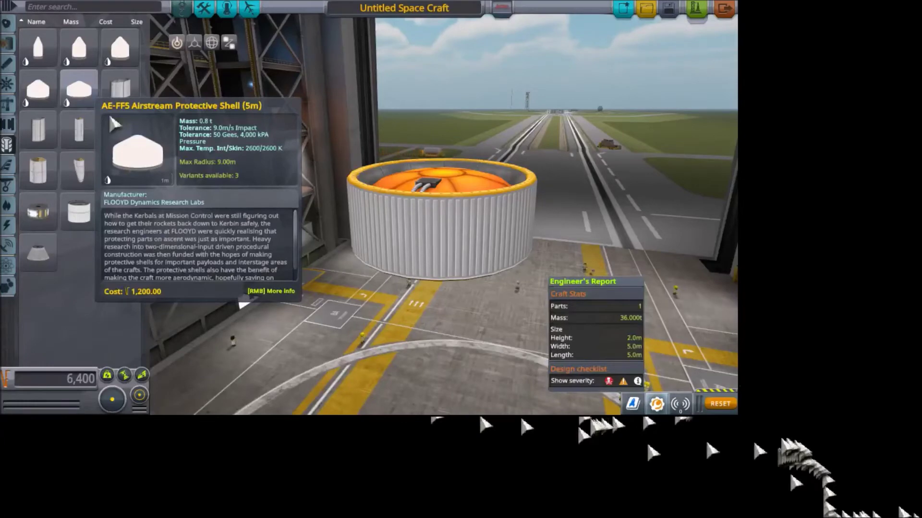
left_click(79, 89)
left_click(444, 180)
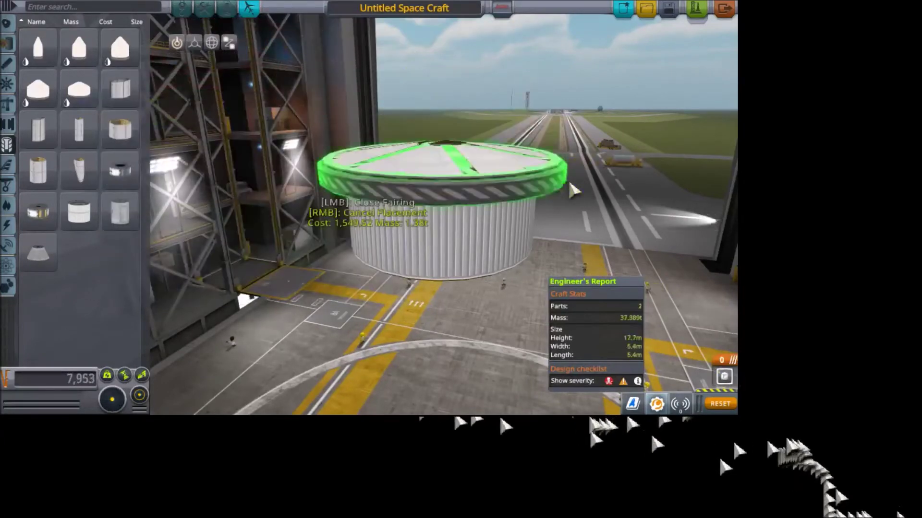
Step: Build the protective shell's fairing as a tall cylinder that tapers to a closed conical nose
left_click_drag(346, 394, 427, 246)
left_click(426, 246)
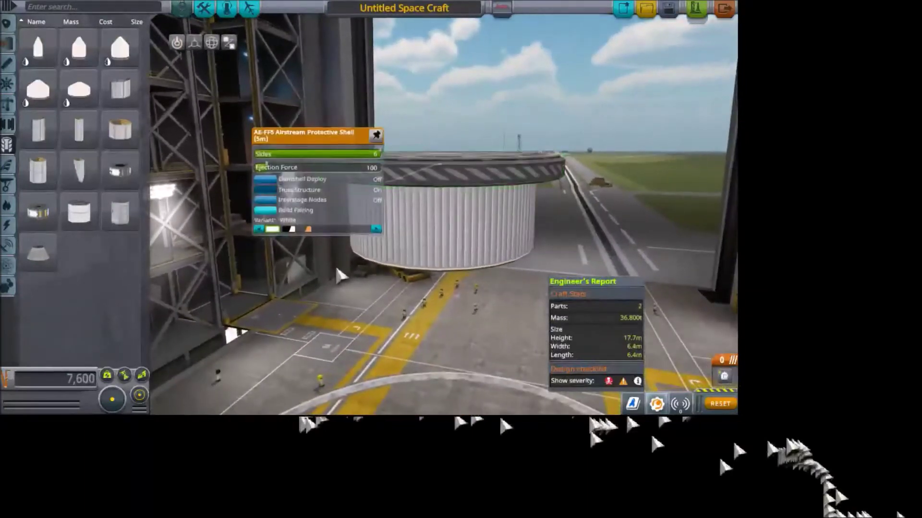
left_click(664, 140)
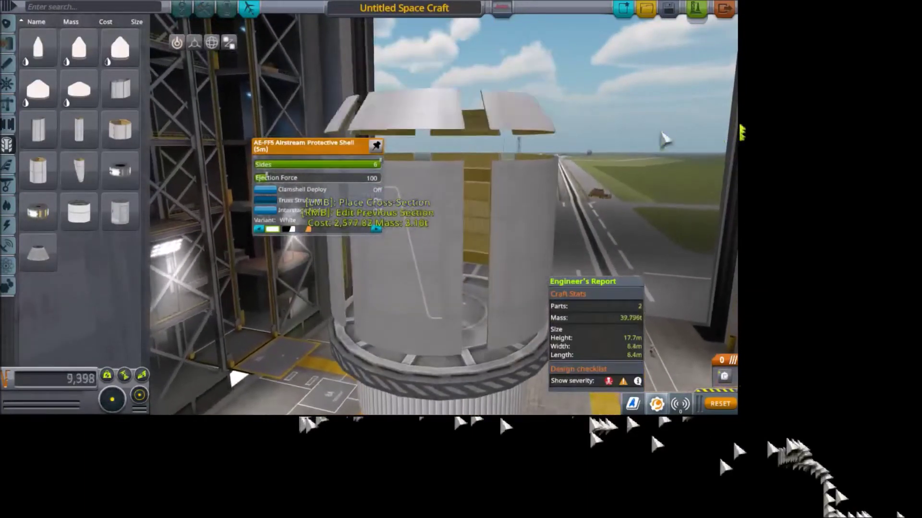
left_click(552, 53)
scroll(541, 92, "up", 3)
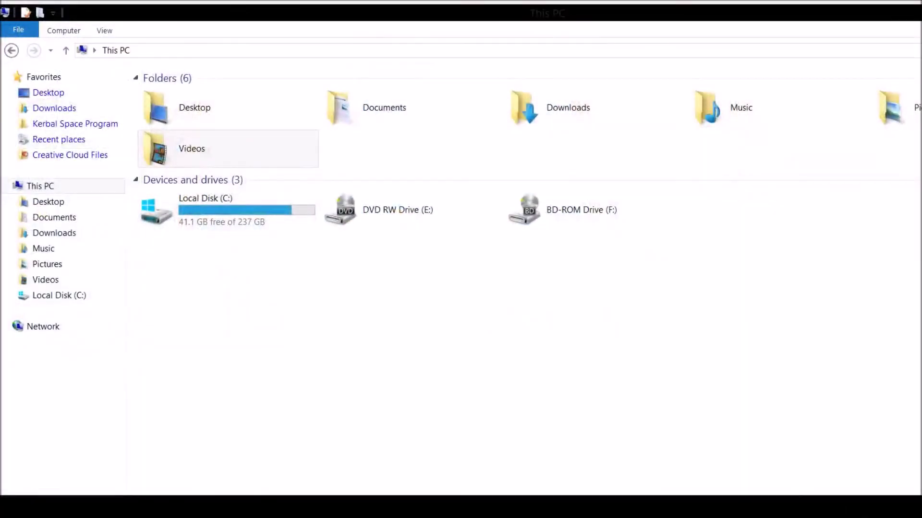
Step: In File Explorer, go from the Kerbal Space Program folder to GameData > SquadExpansion > MakingHistory > Parts > Payload
left_click(75, 127)
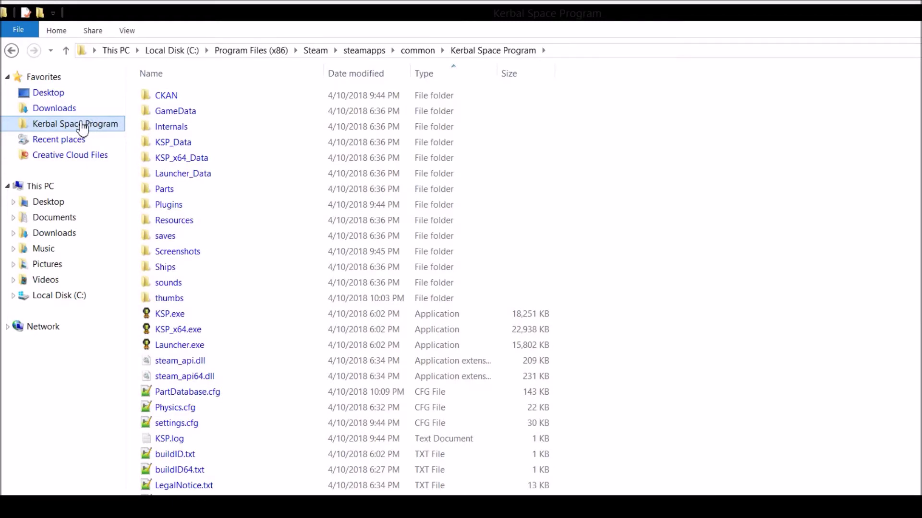
double_click(198, 115)
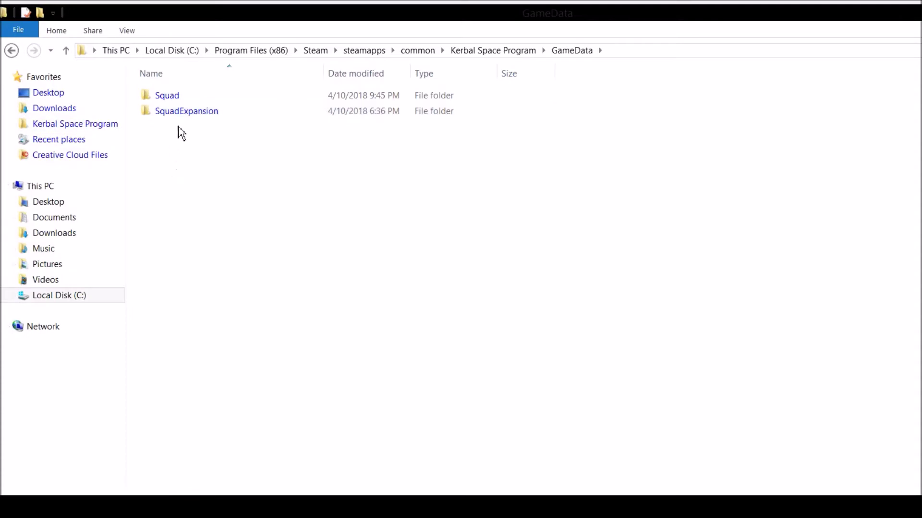
double_click(187, 119)
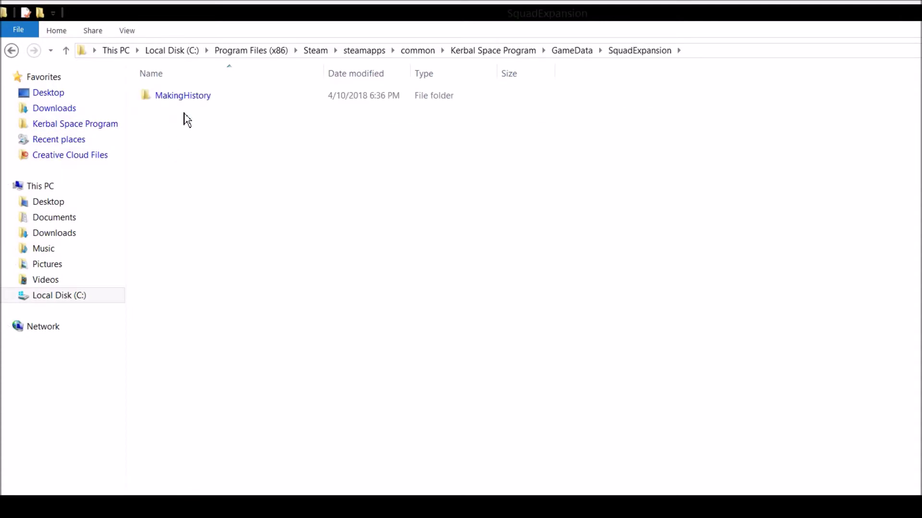
double_click(186, 102)
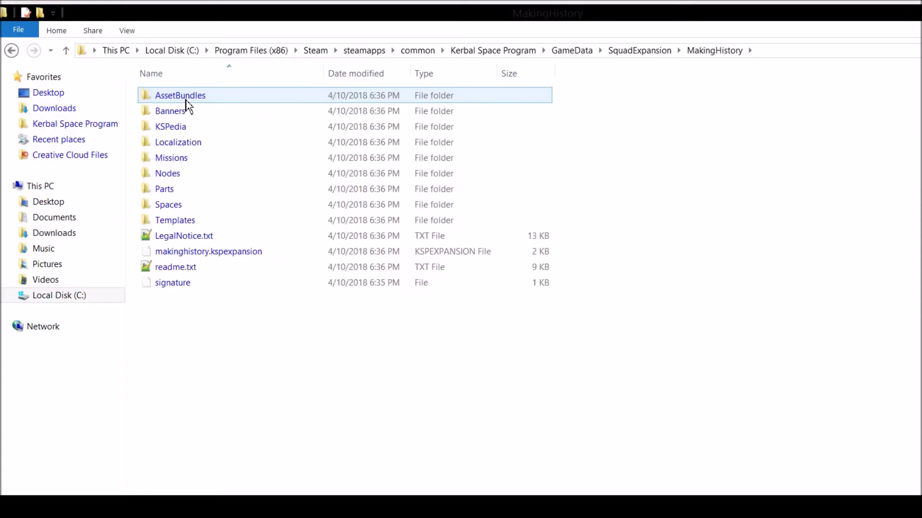
double_click(177, 197)
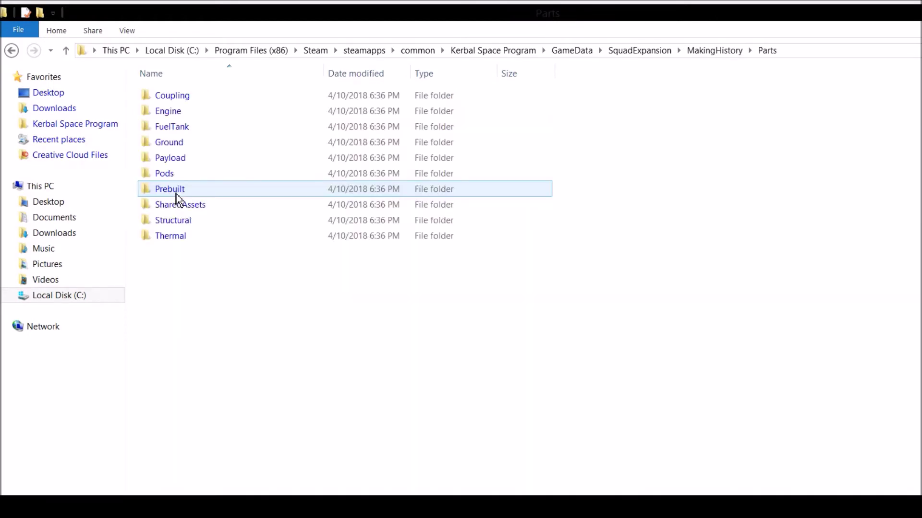
double_click(184, 162)
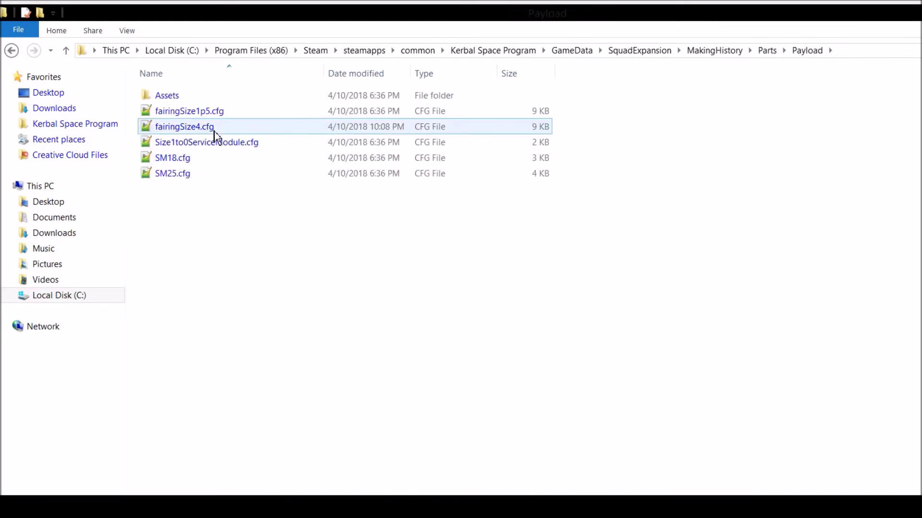
Step: Open fairingSize4.cfg from the Payload folder in Notepad++
left_click(189, 129)
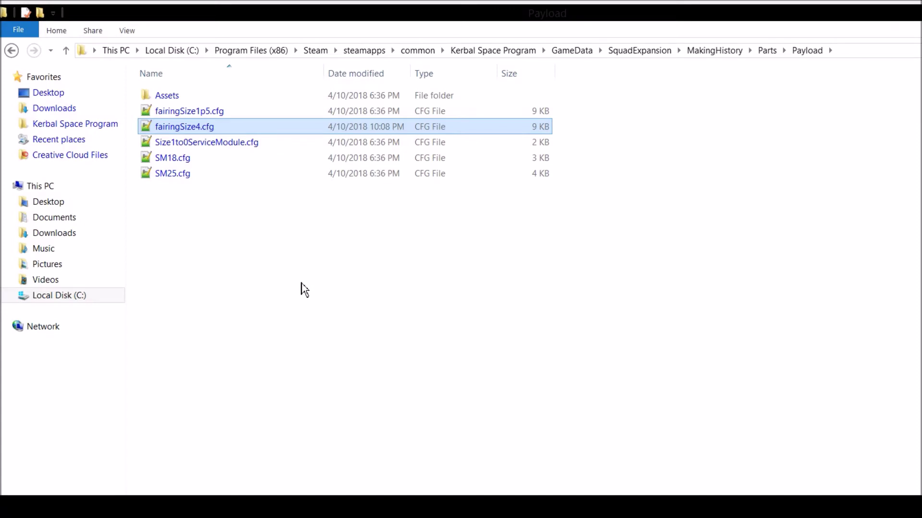
double_click(219, 127)
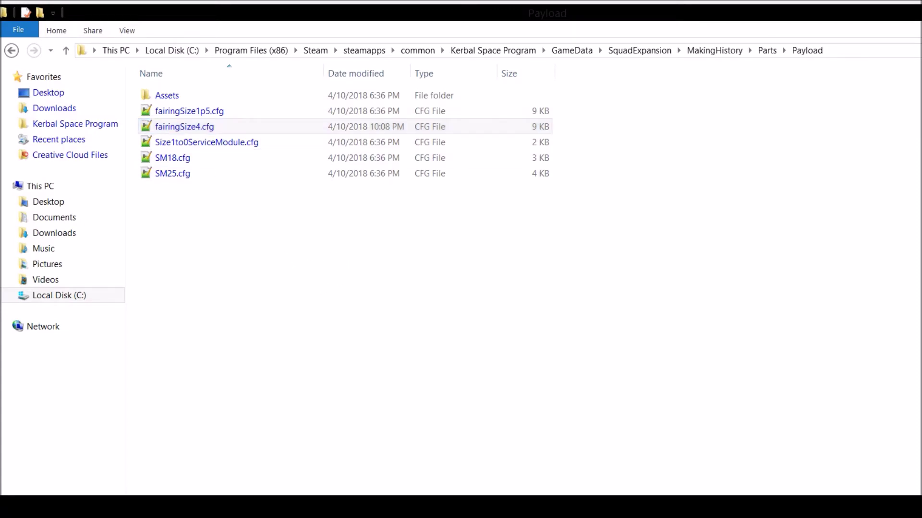
double_click(219, 129)
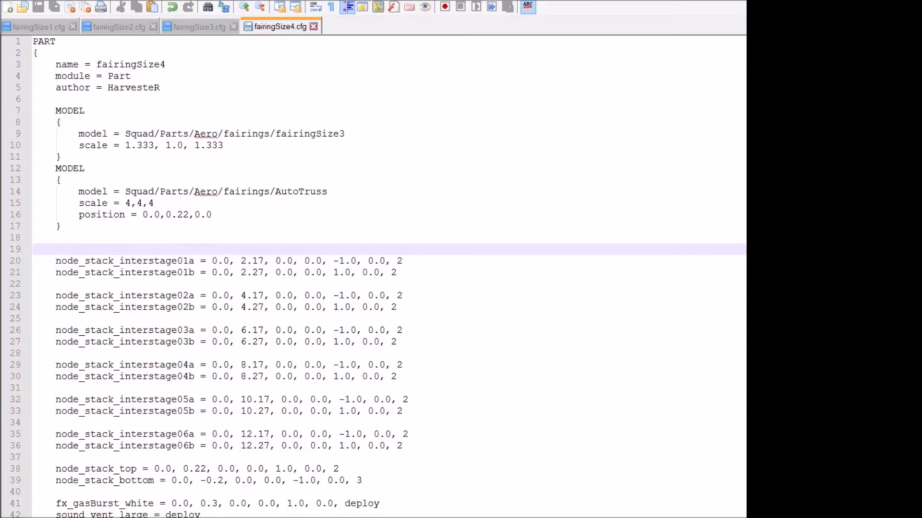
Step: Compare fairingSize1.cfg, fairingSize2.cfg, fairingSize3.cfg and fairingSize4.cfg, examining the lines around the AutoTruss model block for differences
left_click(181, 190)
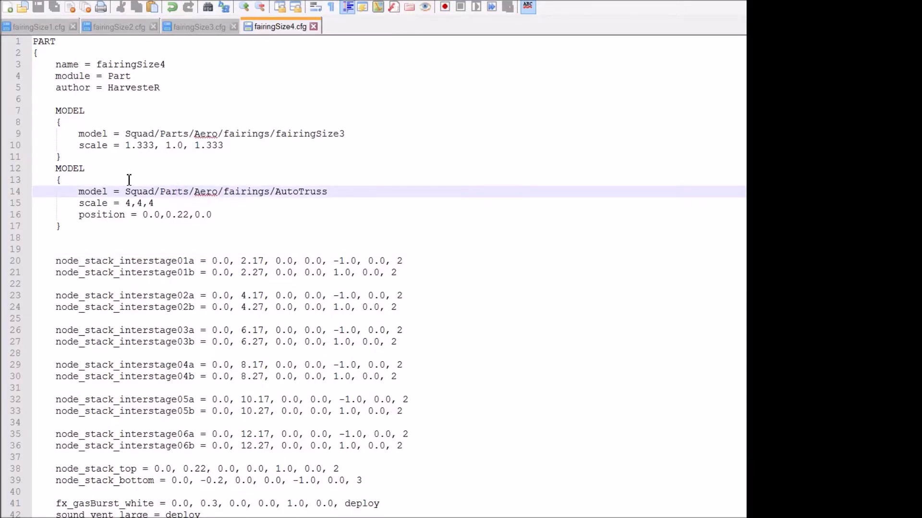
left_click(40, 29)
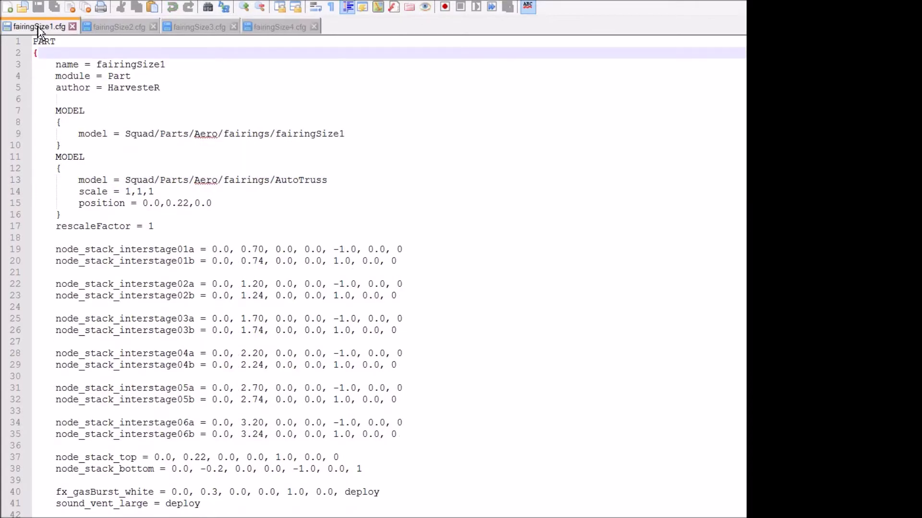
left_click(130, 28)
left_click(169, 181)
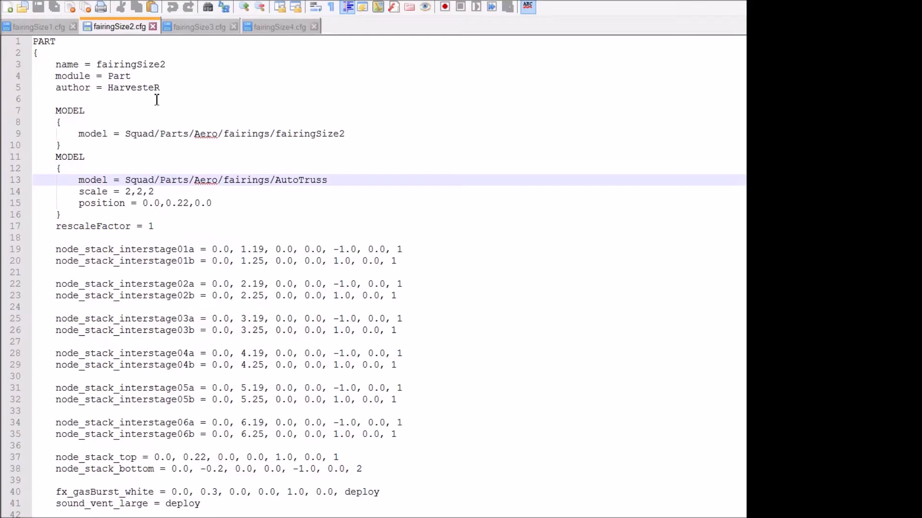
left_click(210, 29)
left_click(283, 29)
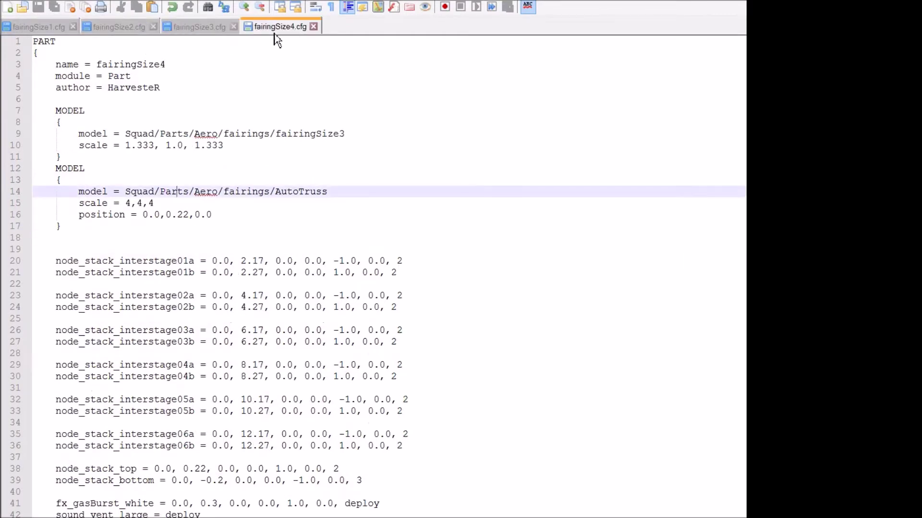
left_click(34, 28)
left_click(118, 29)
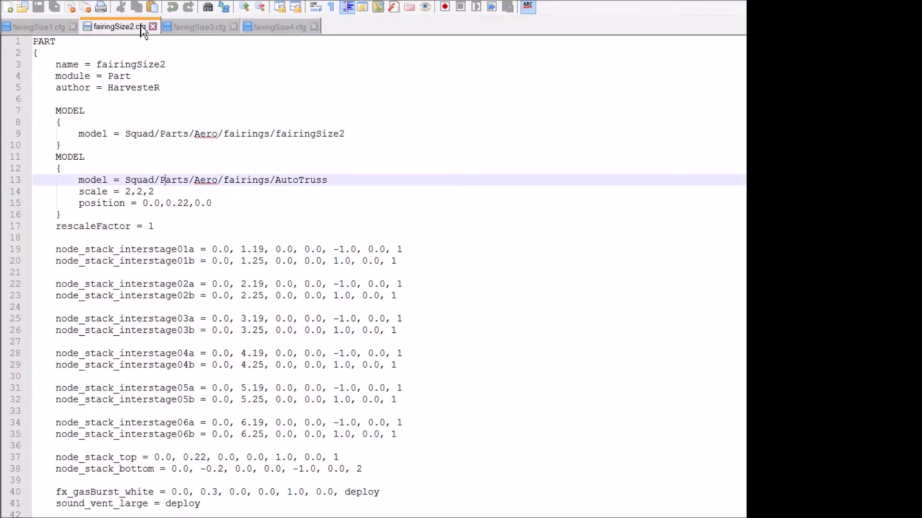
left_click(188, 28)
left_click(282, 28)
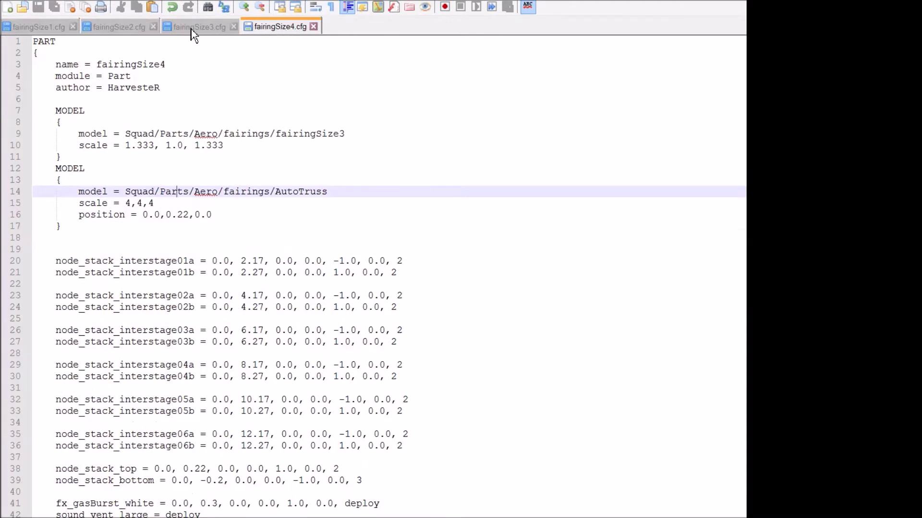
left_click(43, 29)
left_click(107, 29)
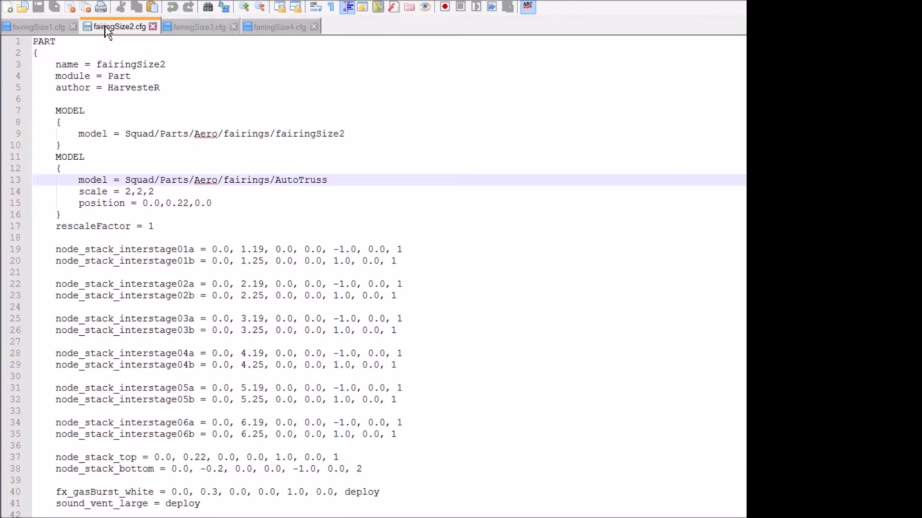
left_click(191, 28)
left_click(266, 30)
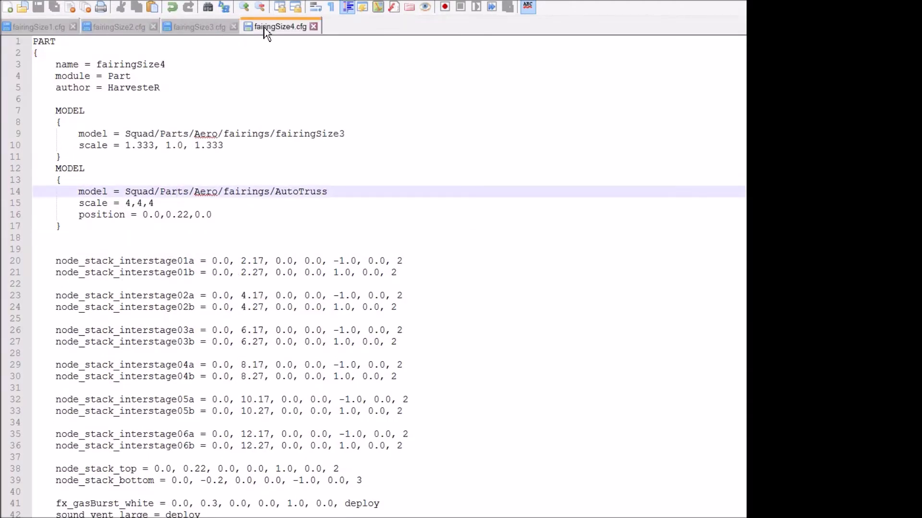
Step: Find the rescaleFactor = 1 line in fairingSize3.cfg and copy the same line from fairingSize1.cfg
left_click(188, 29)
left_click_drag(57, 227, 167, 226)
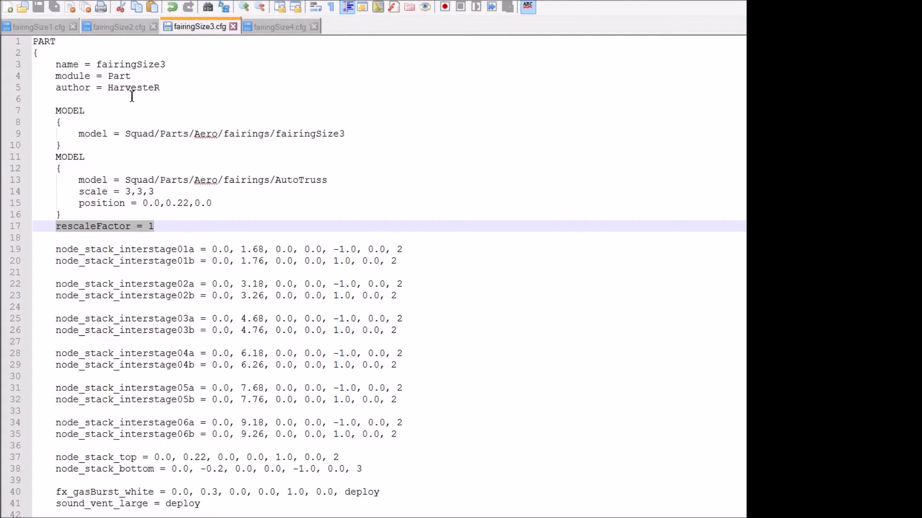
left_click(120, 29)
left_click(35, 29)
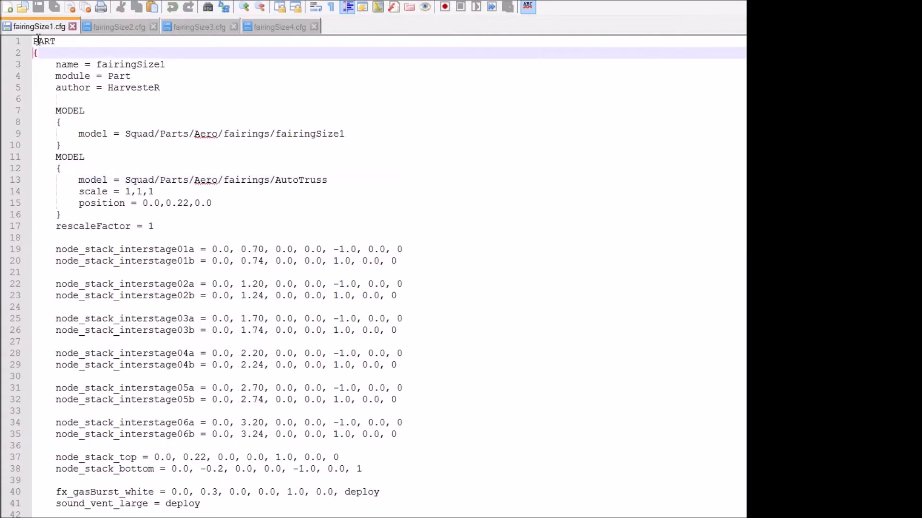
left_click_drag(61, 226, 163, 228)
key("ctrl+c")
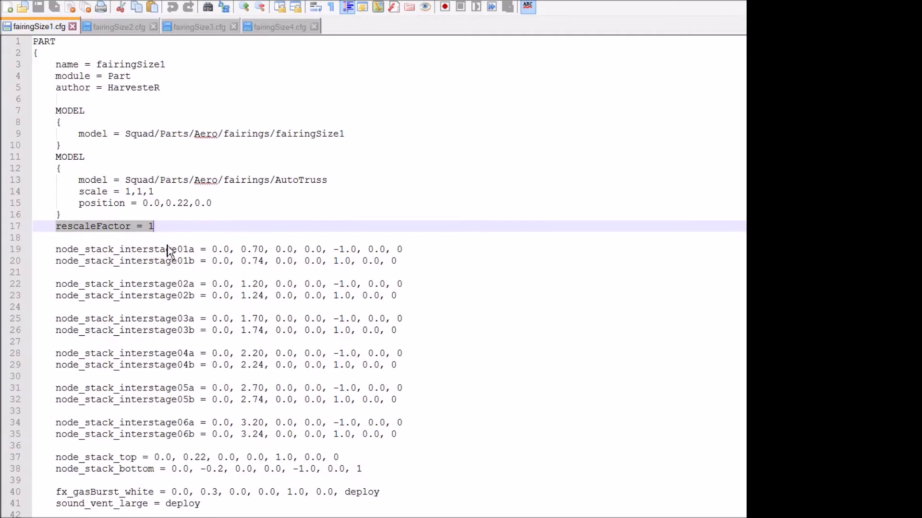
Step: Paste rescaleFactor = 1 on line 18 of fairingSize4.cfg, directly below the AutoTruss model block, and save the file
left_click(272, 28)
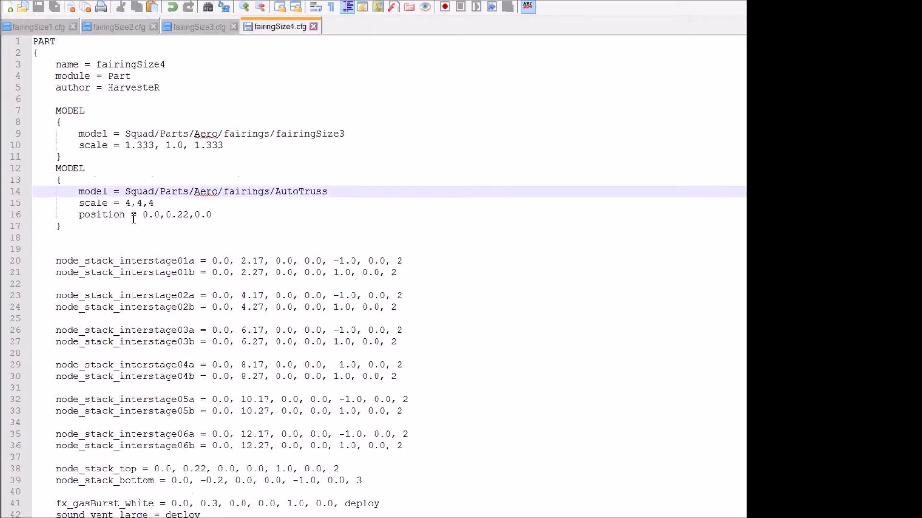
left_click(101, 235)
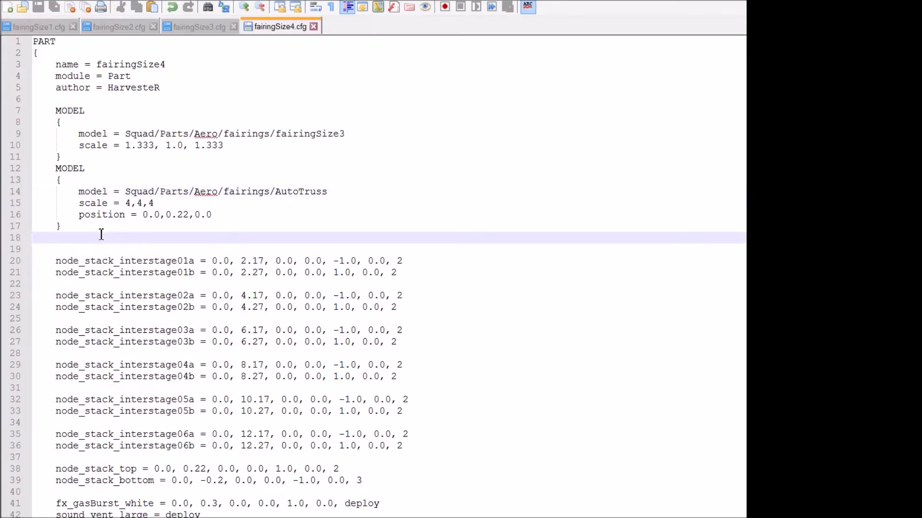
key("ctrl+v")
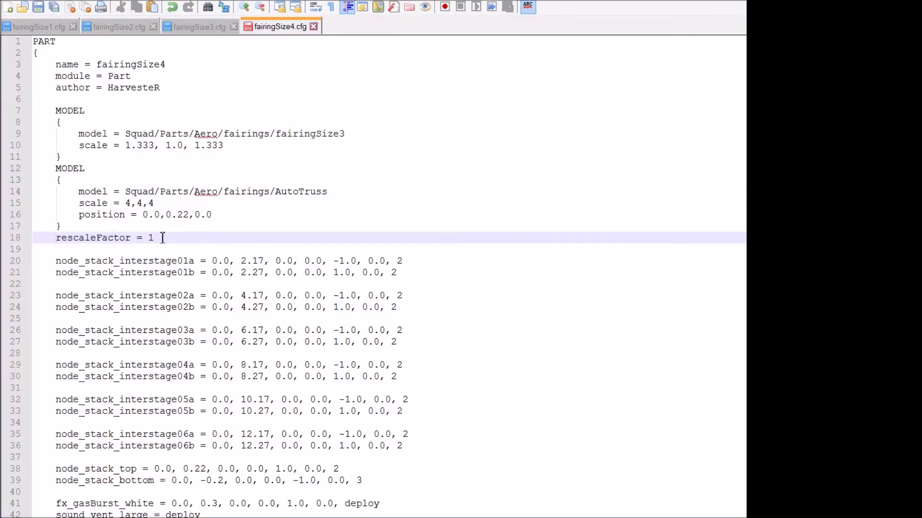
left_click(41, 11)
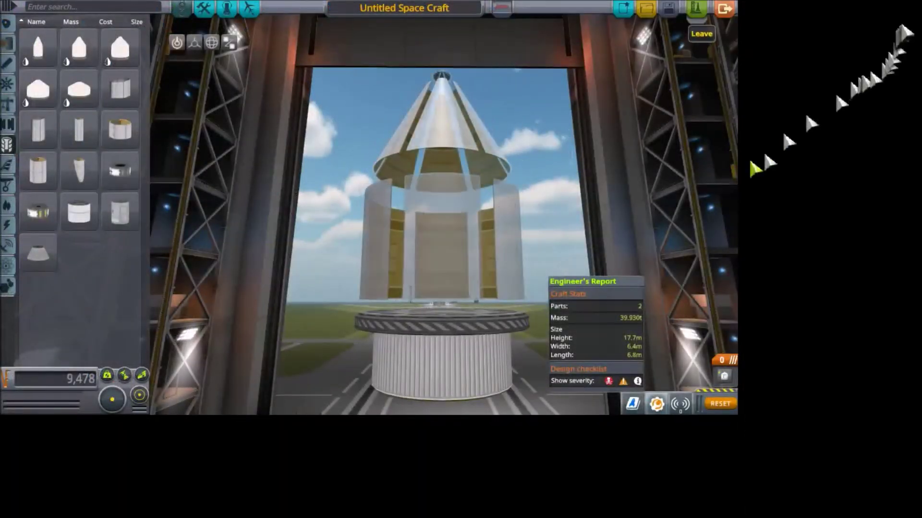
Step: Switch to Kerbal Space Program, leave the vehicle editor for the space center and open the debug menu
left_click(724, 8)
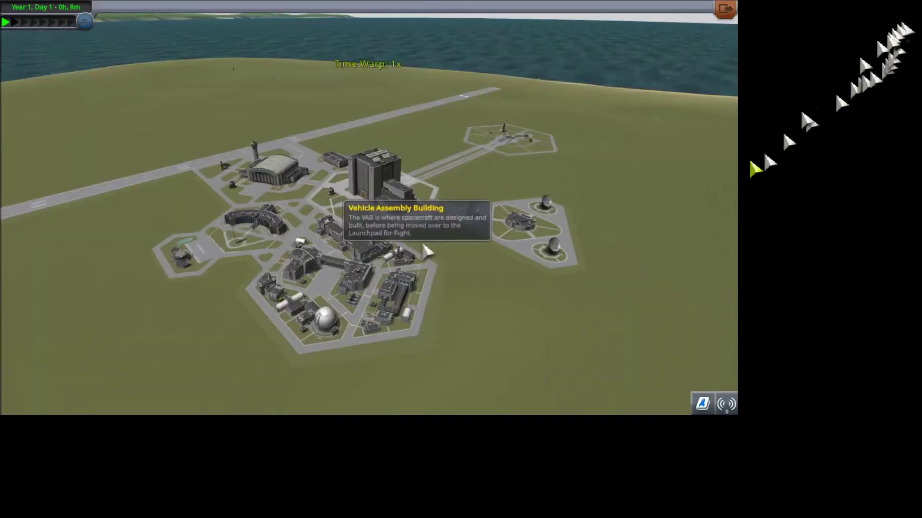
key("alt+F12")
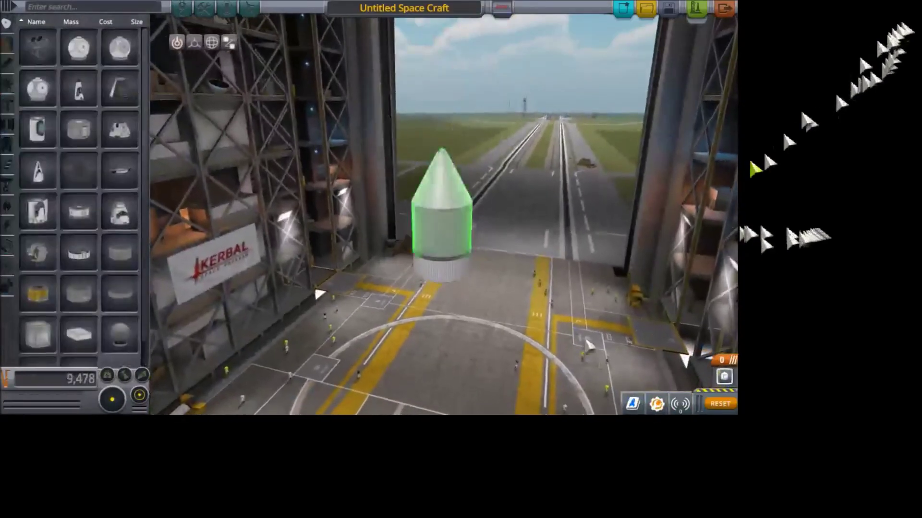
Step: Examine the 5 m fairing from above, the side and below, checking that its base and truss ring match the shell's size
left_click(589, 346)
scroll(689, 345, "up", 5)
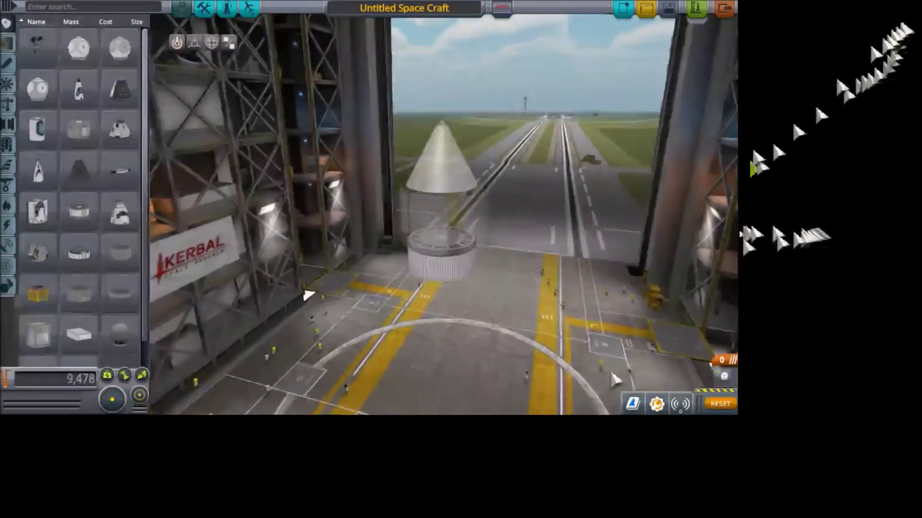
scroll(689, 345, "down", 6)
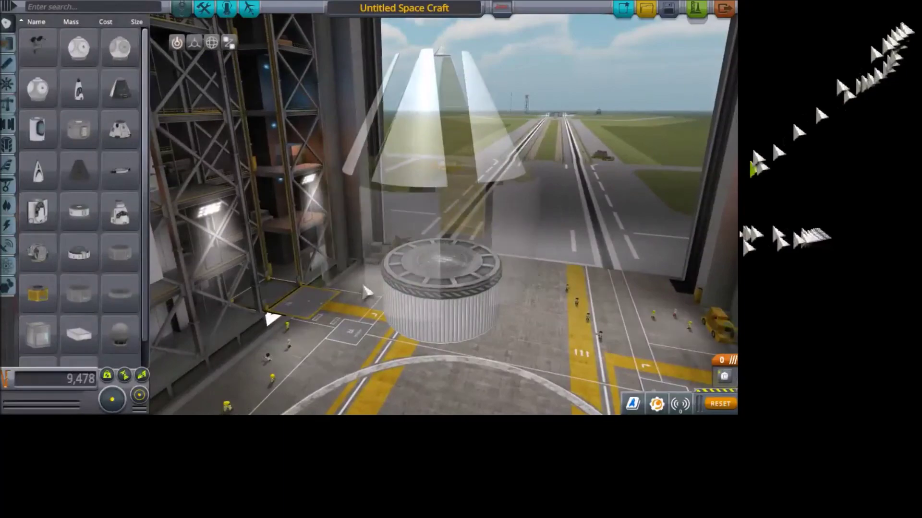
scroll(689, 345, "up", 5)
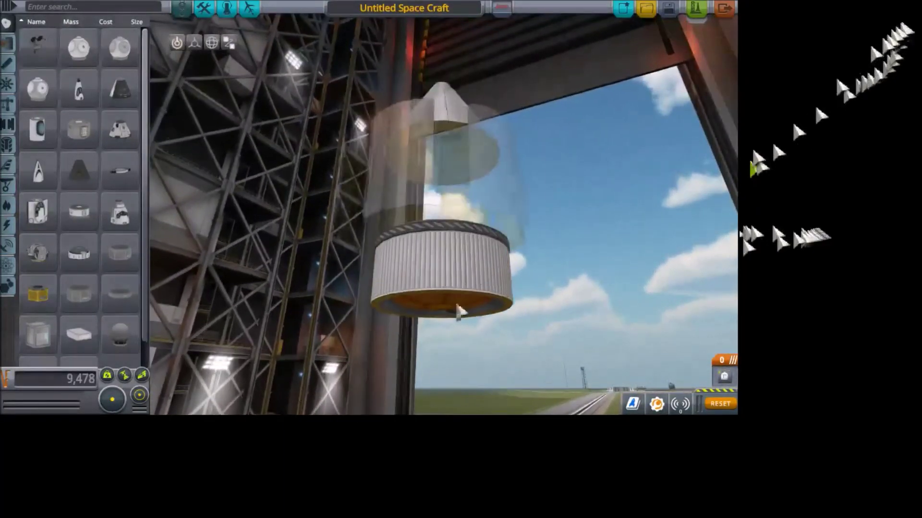
left_click_drag(792, 120, 804, 178)
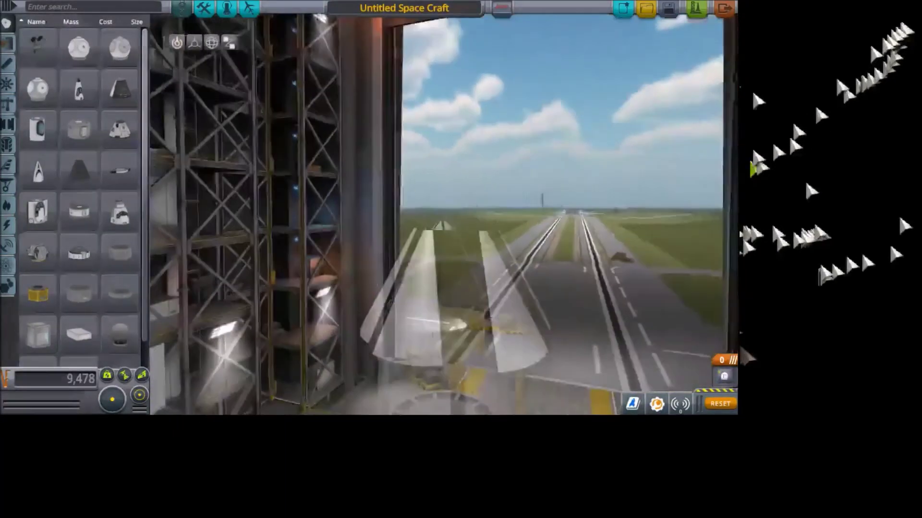
scroll(441, 216, "down", 4)
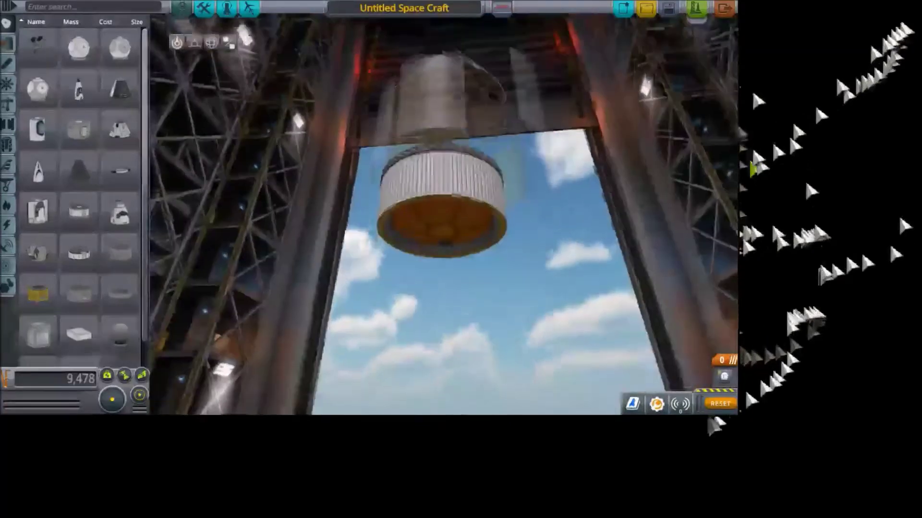
scroll(441, 216, "up", 4)
scroll(441, 216, "up", 5)
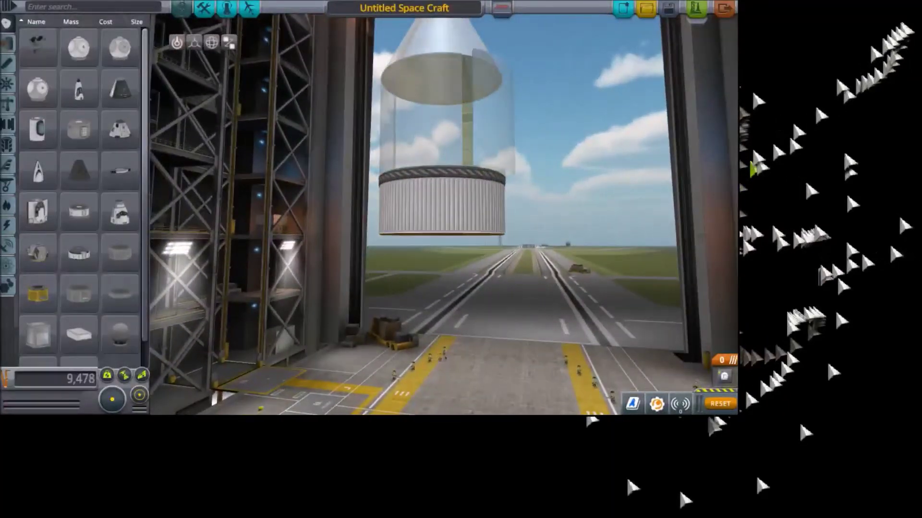